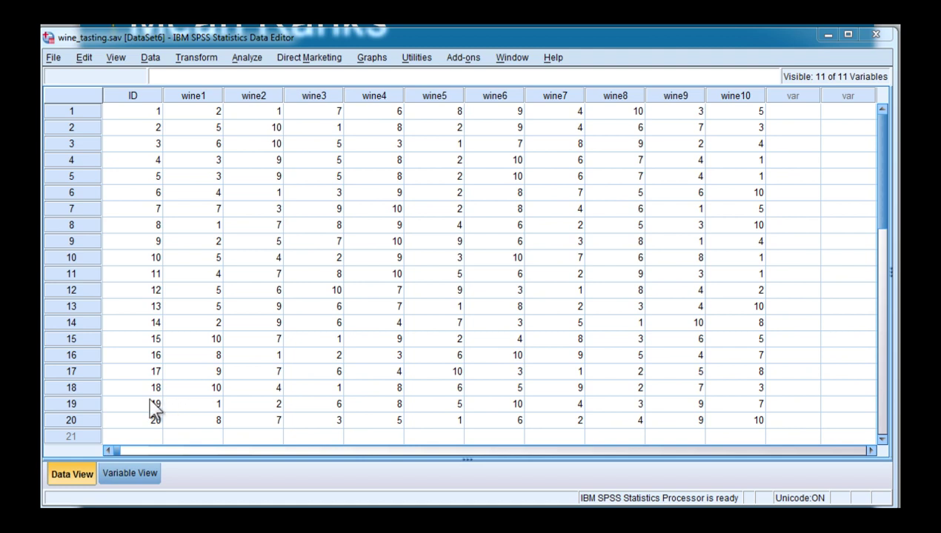
# Inspect the connoisseur IDs and their wine rankings in the data sheet
pyautogui.moveTo(151, 113); pyautogui.dragTo(154, 400)
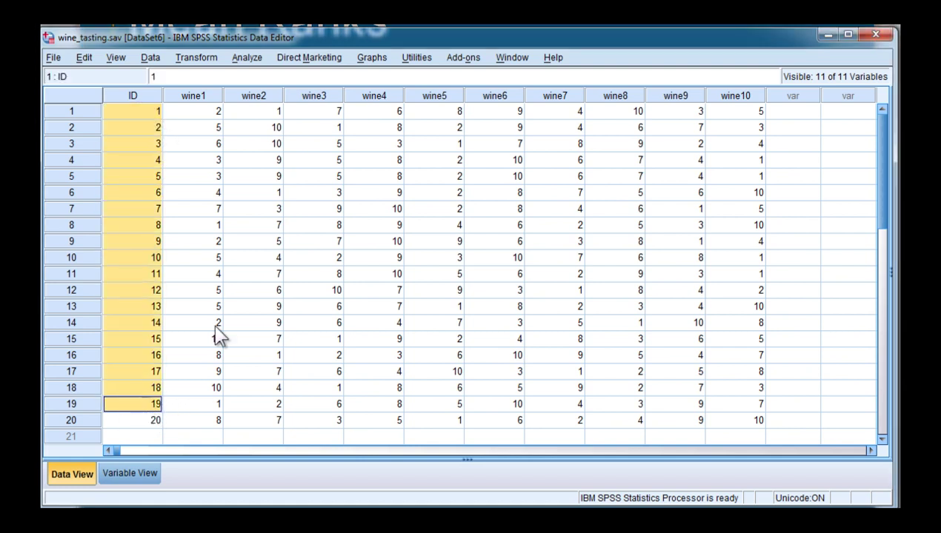
pyautogui.moveTo(750, 117)
pyautogui.mouseDown()
pyautogui.moveTo(231, 137)
pyautogui.moveTo(205, 128)
pyautogui.mouseUp()
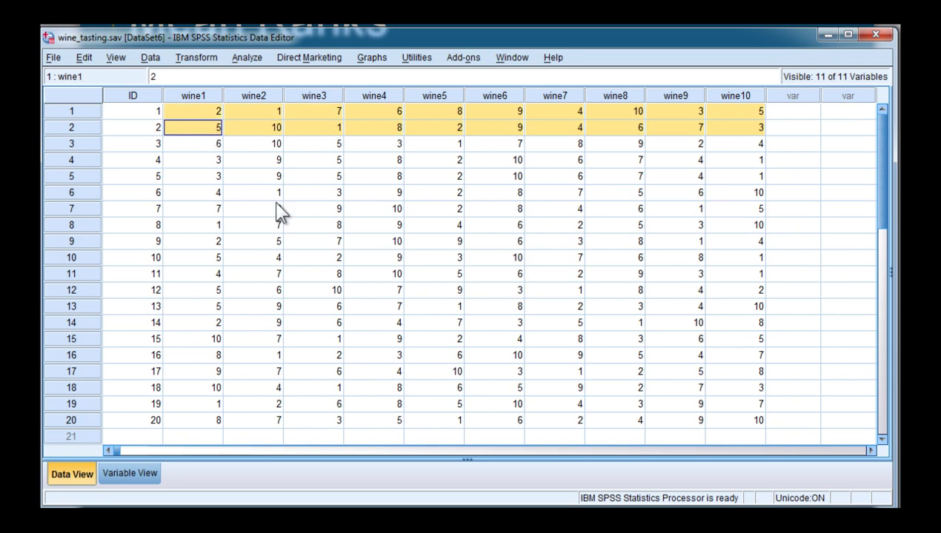
pyautogui.click(260, 176)
pyautogui.click(199, 115)
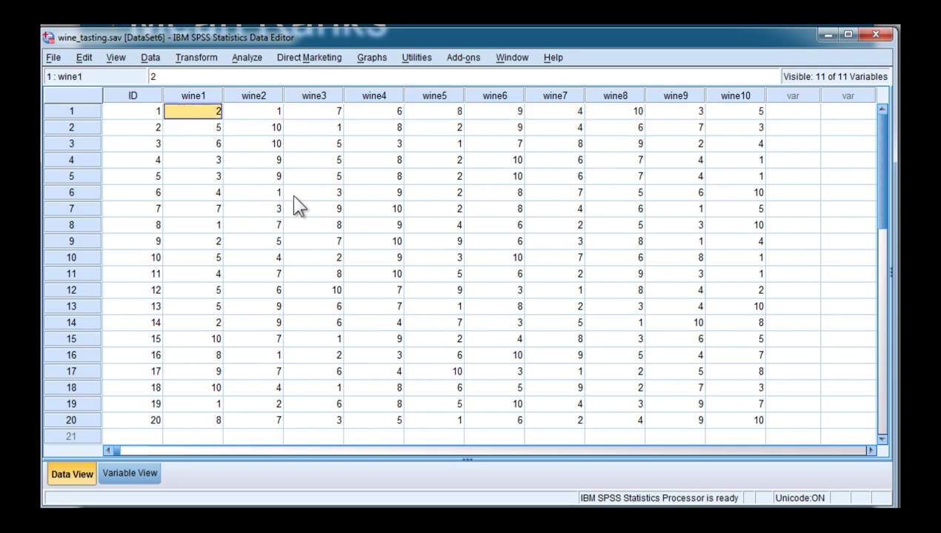
pyautogui.click(268, 117)
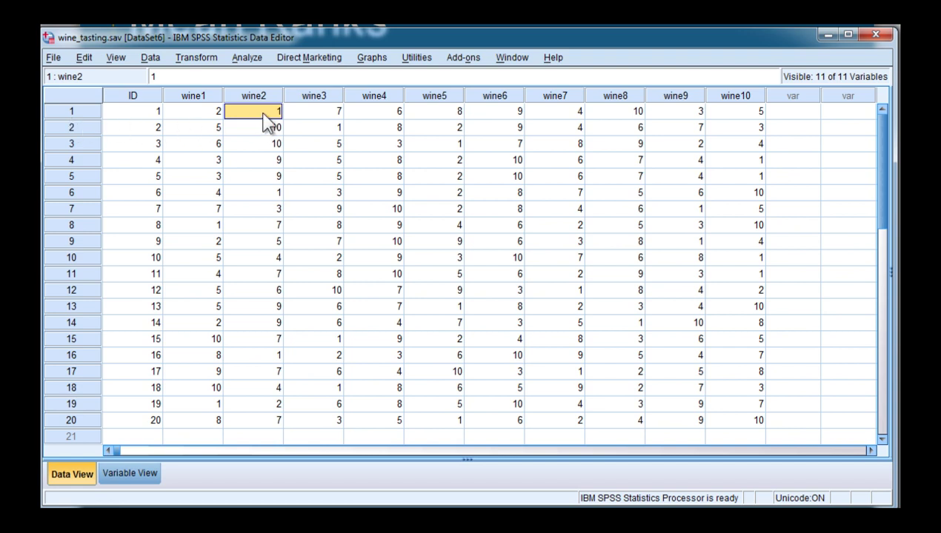
pyautogui.click(625, 113)
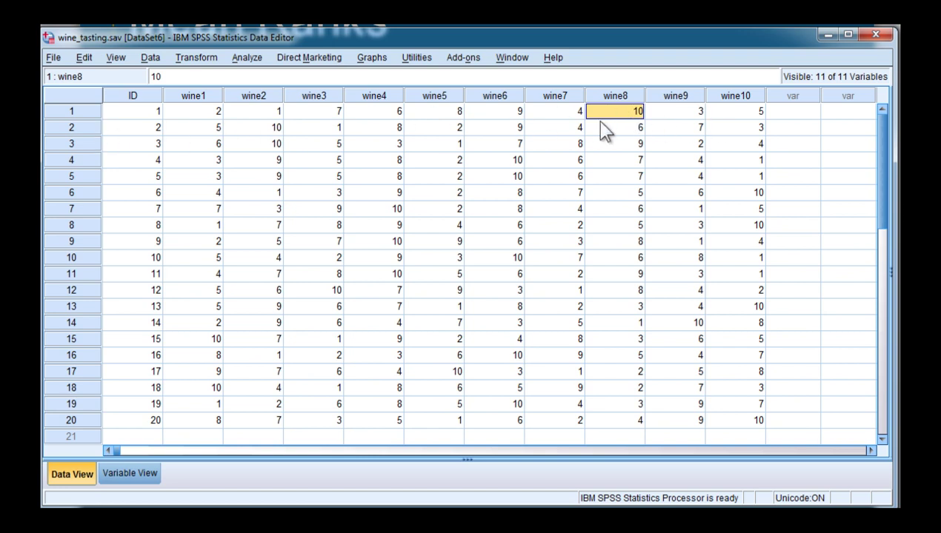
pyautogui.click(194, 116)
pyautogui.click(472, 115)
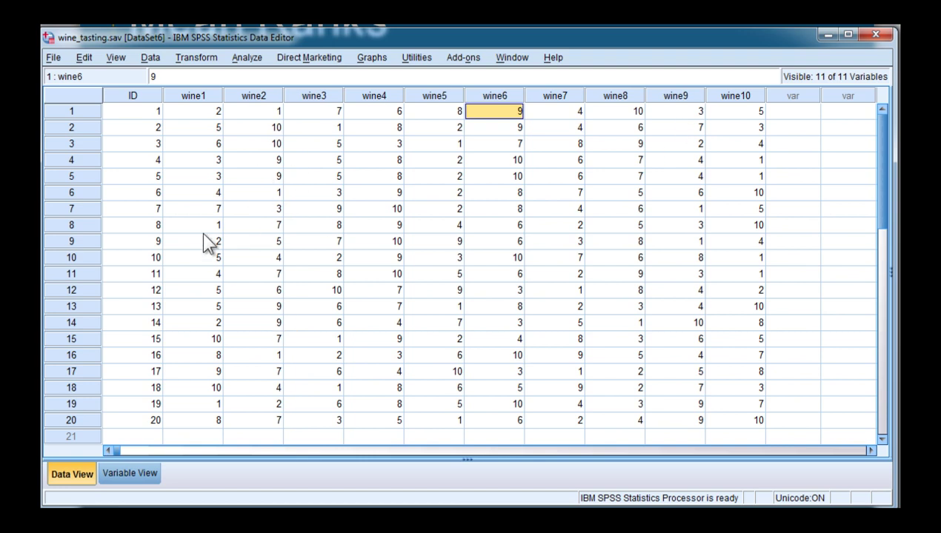
pyautogui.click(82, 420)
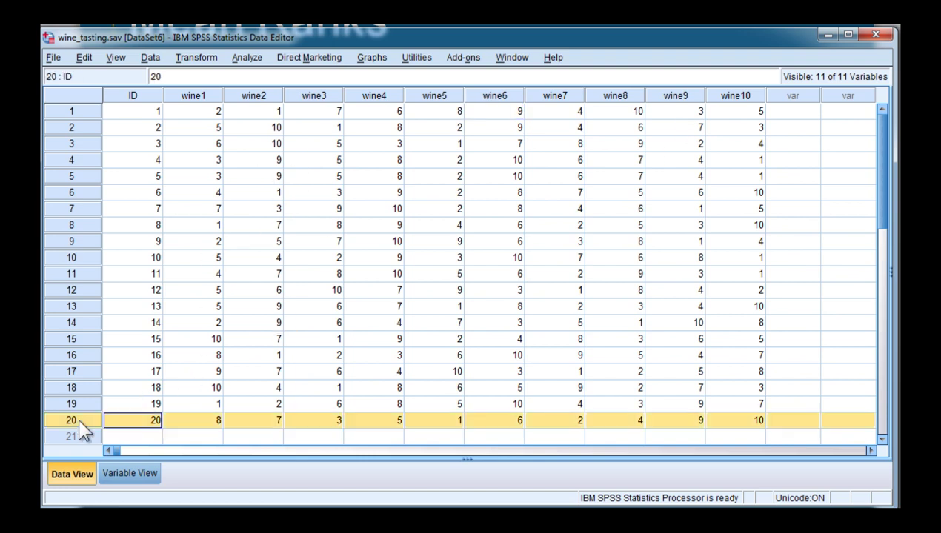
pyautogui.click(374, 119)
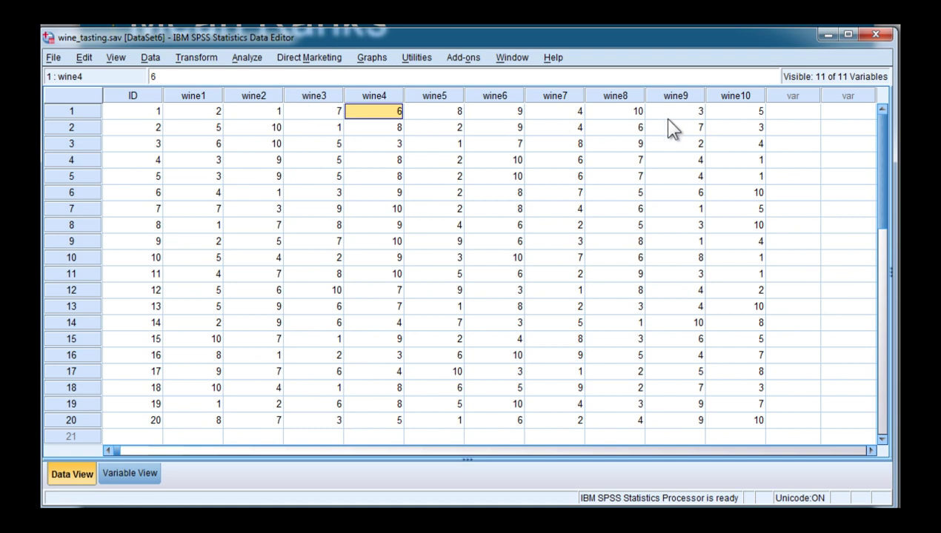
# Run the K Related Samples test on wine1–wine10 with Friedman and Kendall's W
pyautogui.click(248, 58)
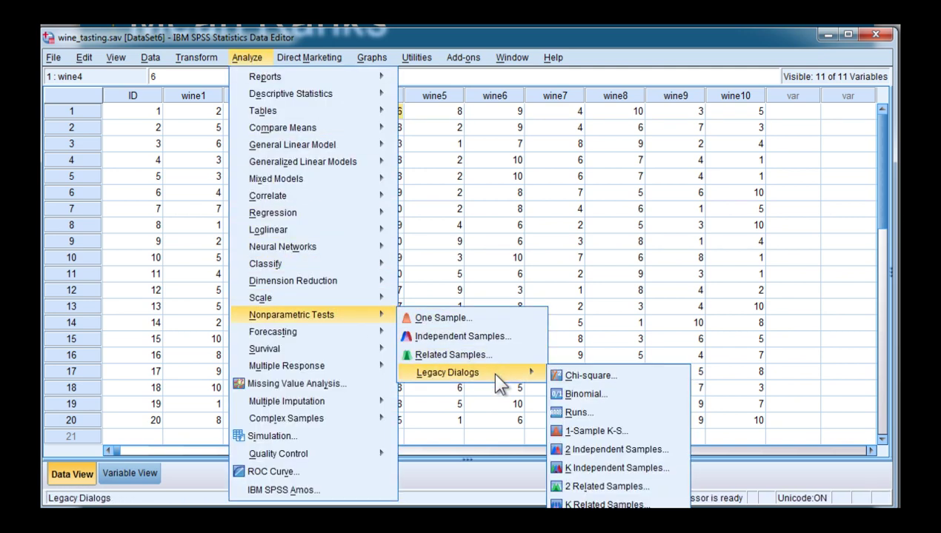
pyautogui.moveTo(448, 372)
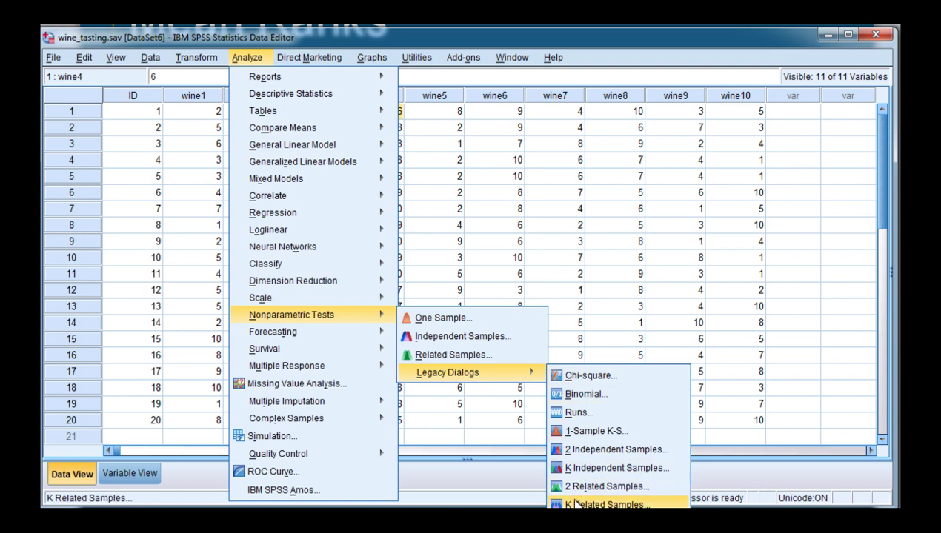
pyautogui.click(576, 504)
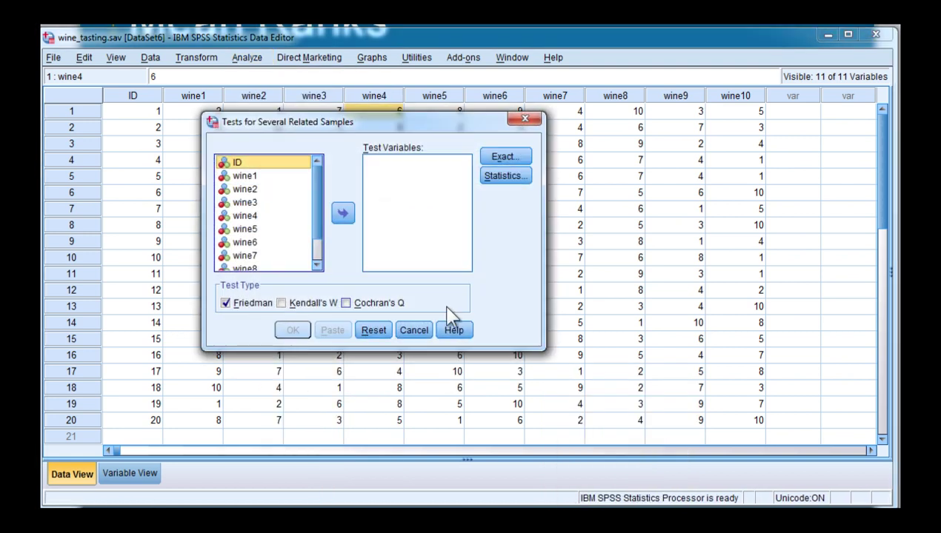
pyautogui.click(252, 180)
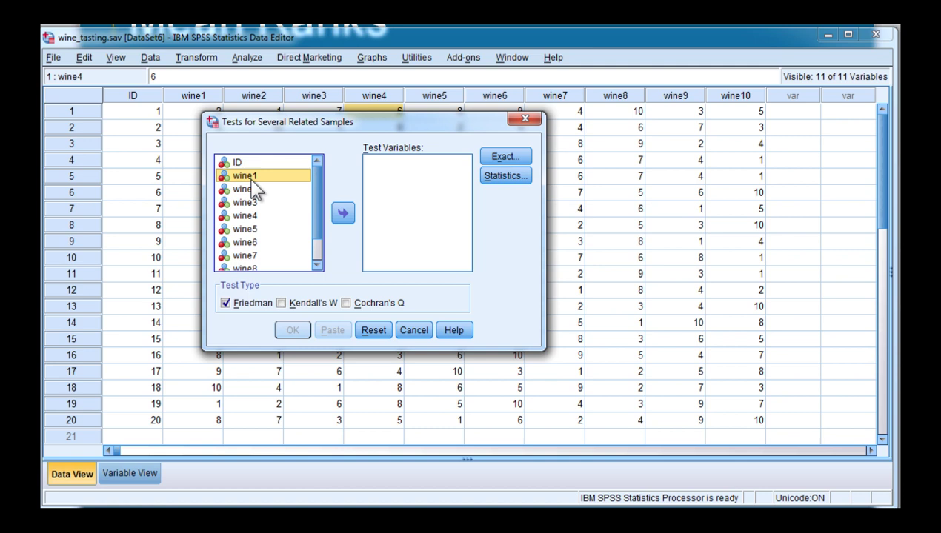
pyautogui.moveTo(318, 211); pyautogui.dragTo(312, 251)
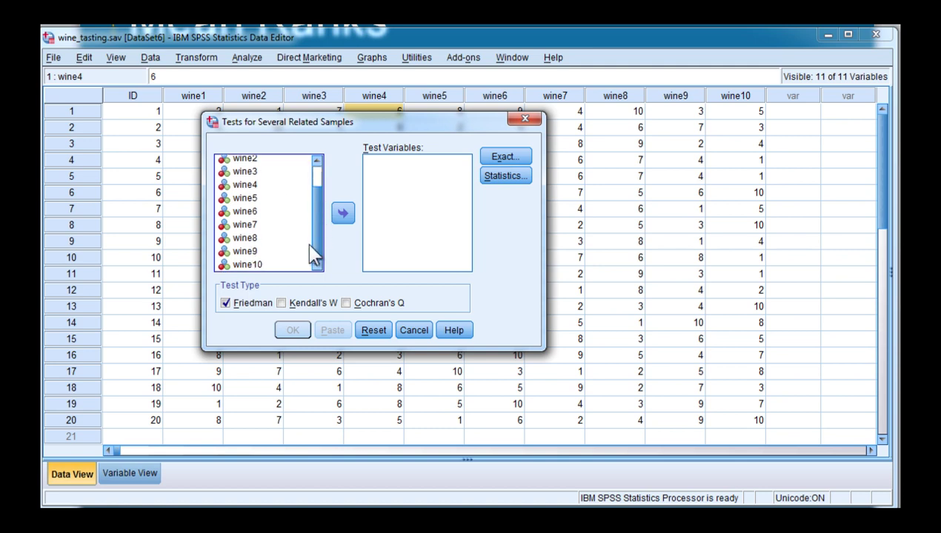
pyautogui.keyDown('shift'); pyautogui.click(260, 264); pyautogui.keyUp('shift')
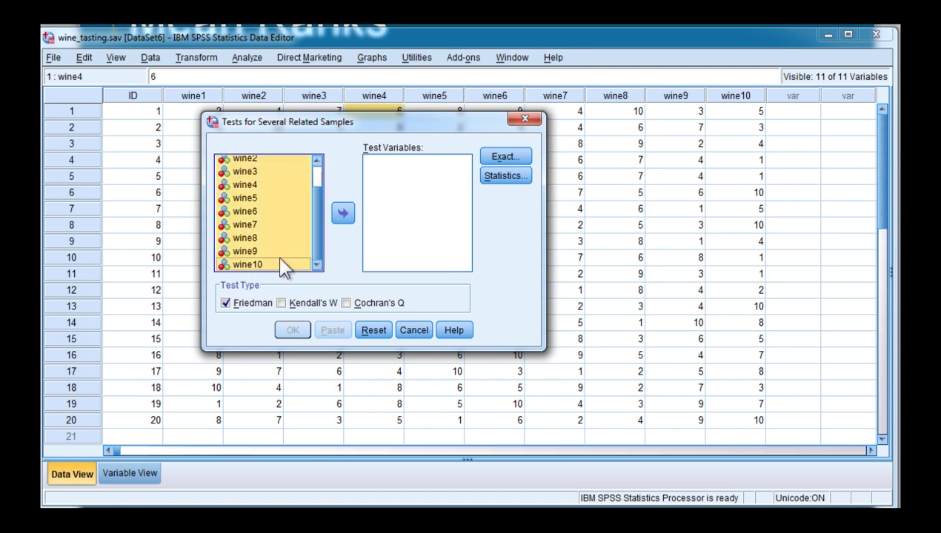
pyautogui.click(343, 214)
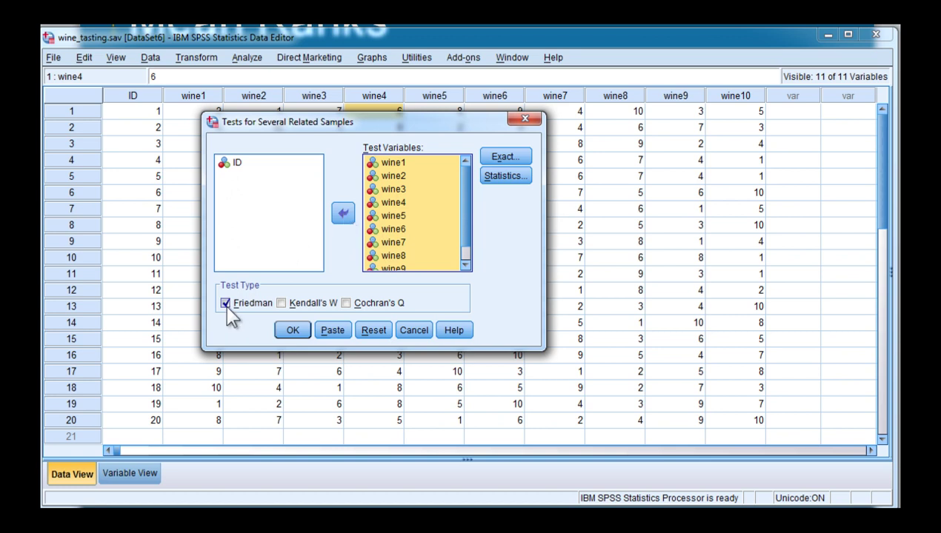
pyautogui.click(309, 304)
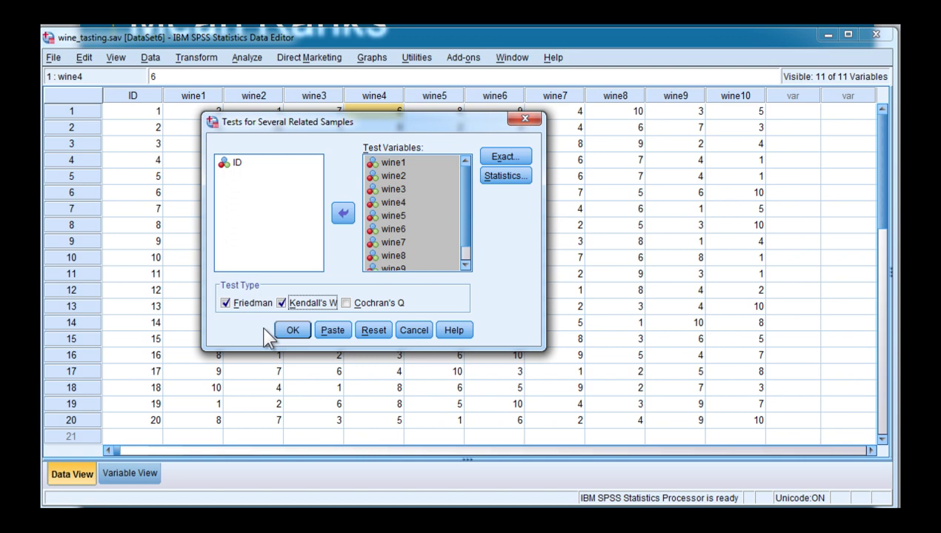
pyautogui.click(290, 331)
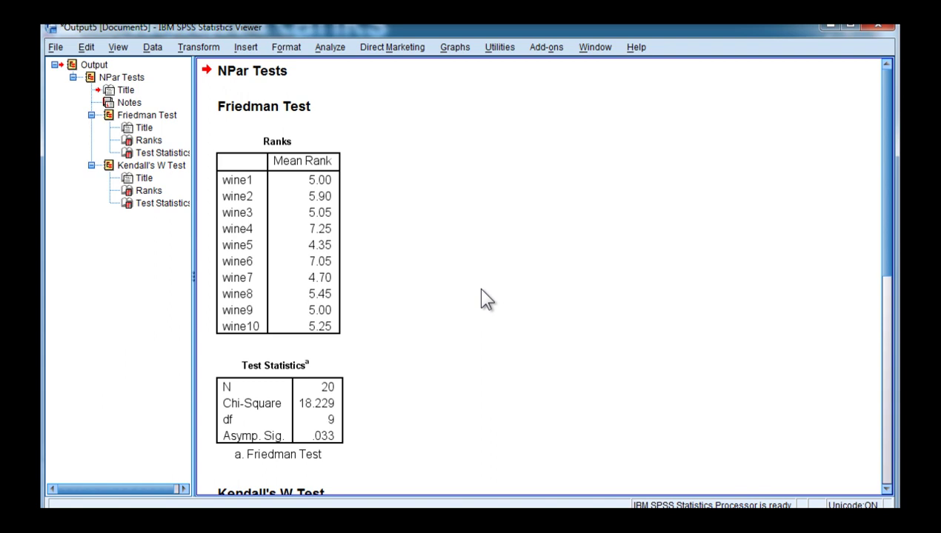
pyautogui.click(830, 27)
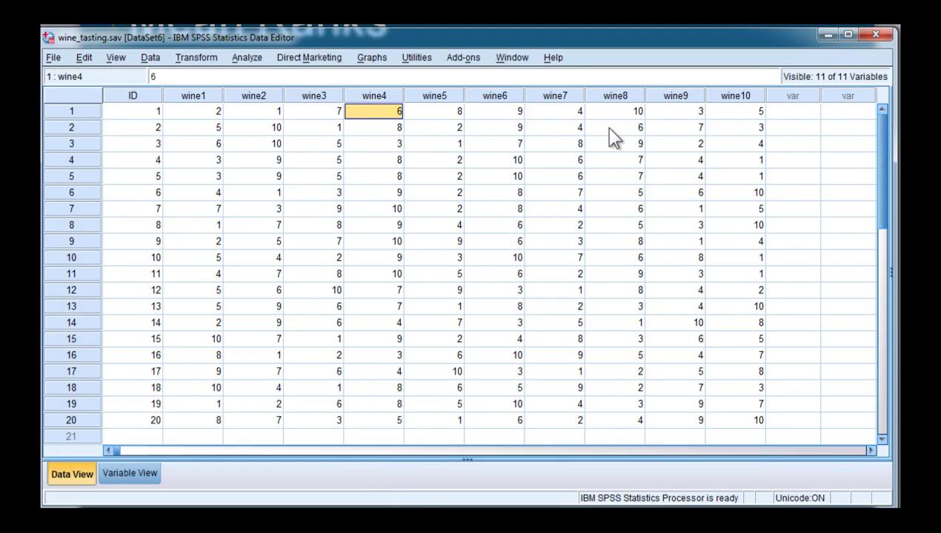
pyautogui.moveTo(255, 111); pyautogui.dragTo(261, 356)
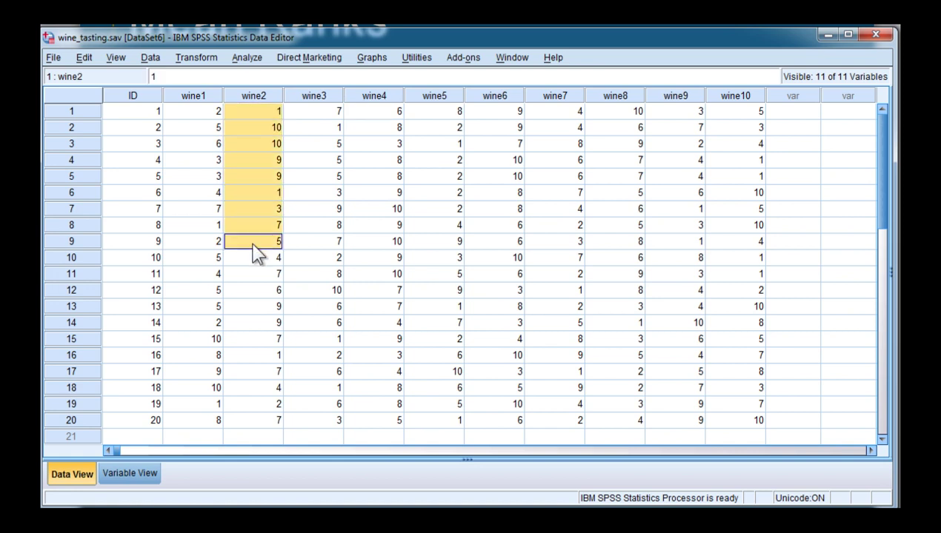
pyautogui.moveTo(268, 400); pyautogui.dragTo(263, 420)
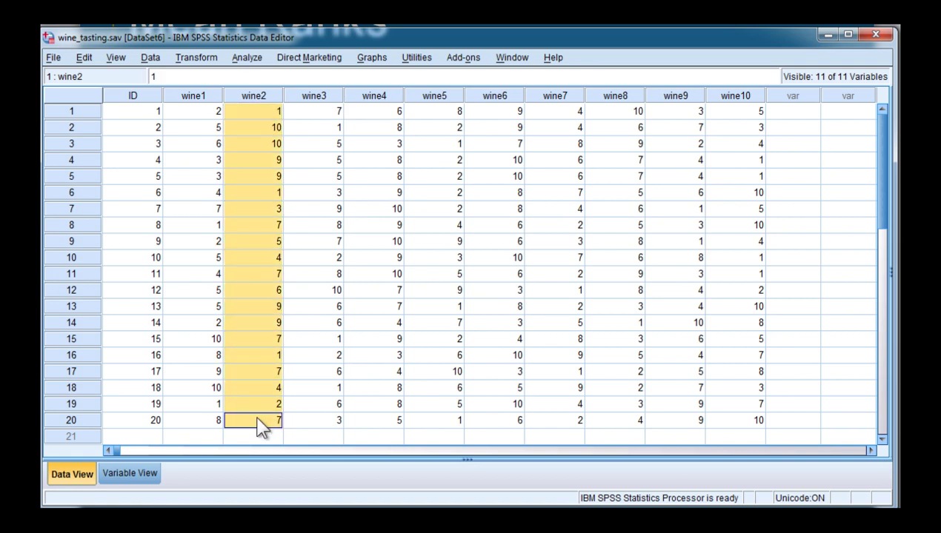
pyautogui.click(272, 117)
pyautogui.click(308, 116)
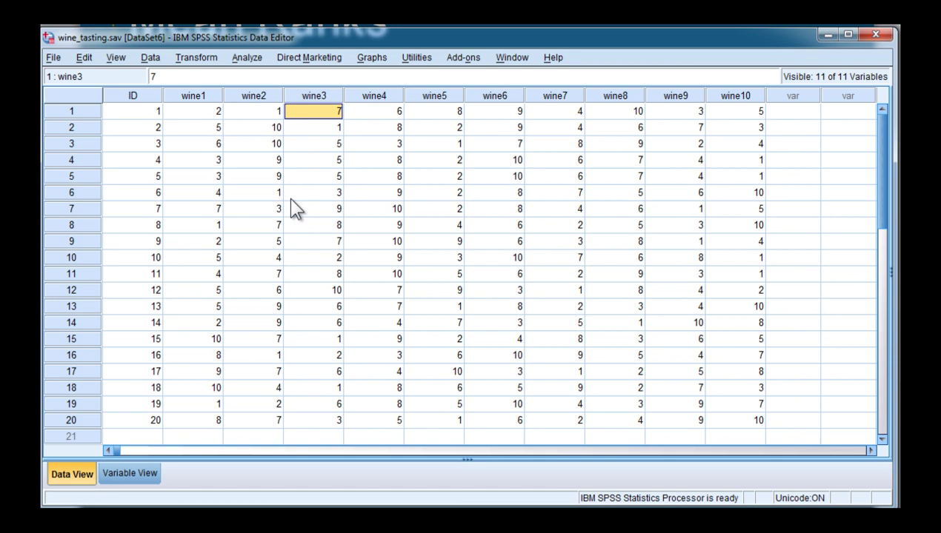
pyautogui.click(279, 115)
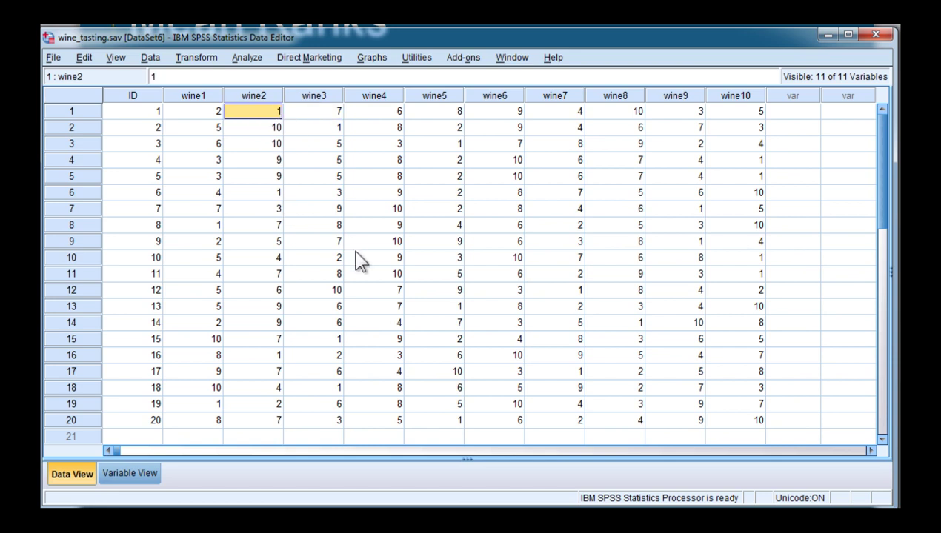
pyautogui.click(93, 117)
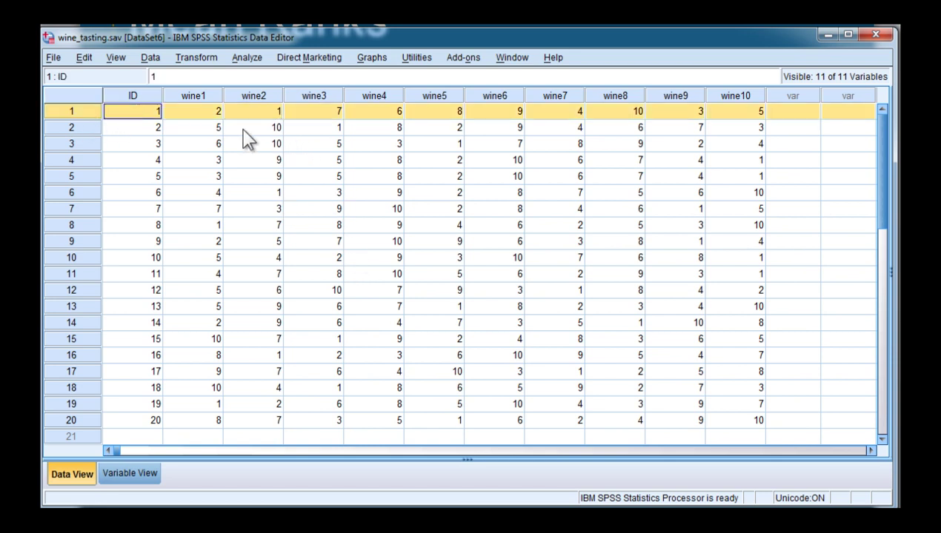
pyautogui.click(72, 133)
pyautogui.click(269, 134)
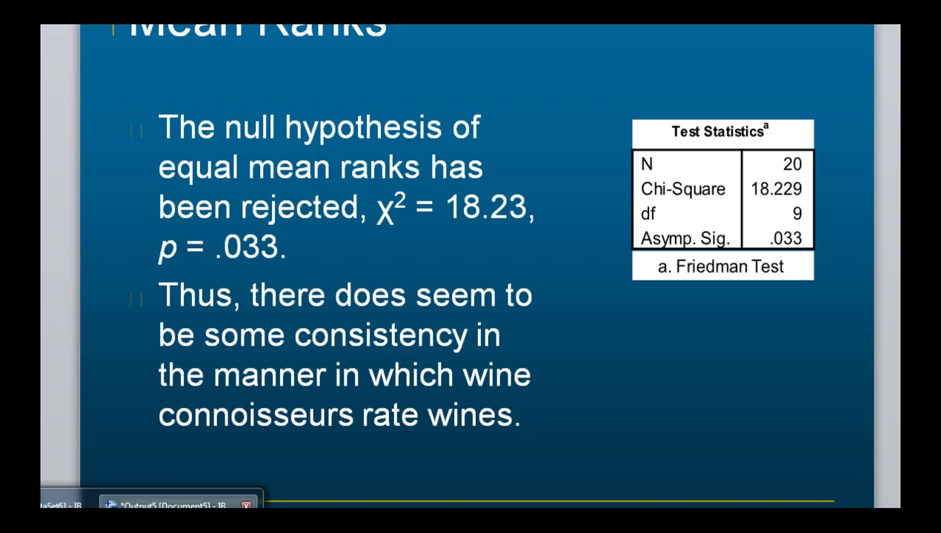
# Restore the Output Viewer, select the Friedman statistics, and scroll to Kendall's W (W = .101)
pyautogui.click(178, 501)
pyautogui.scroll(-3, 663, 300)
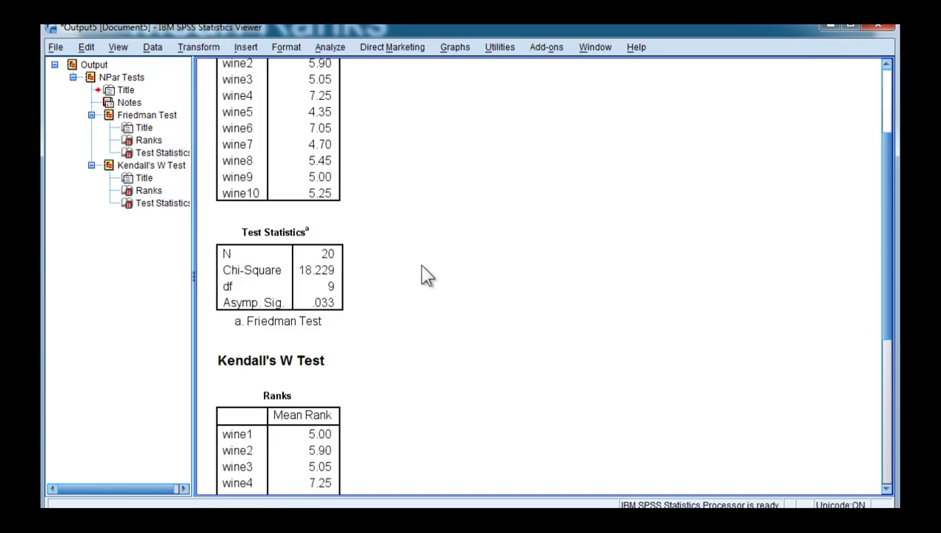
pyautogui.click(321, 250)
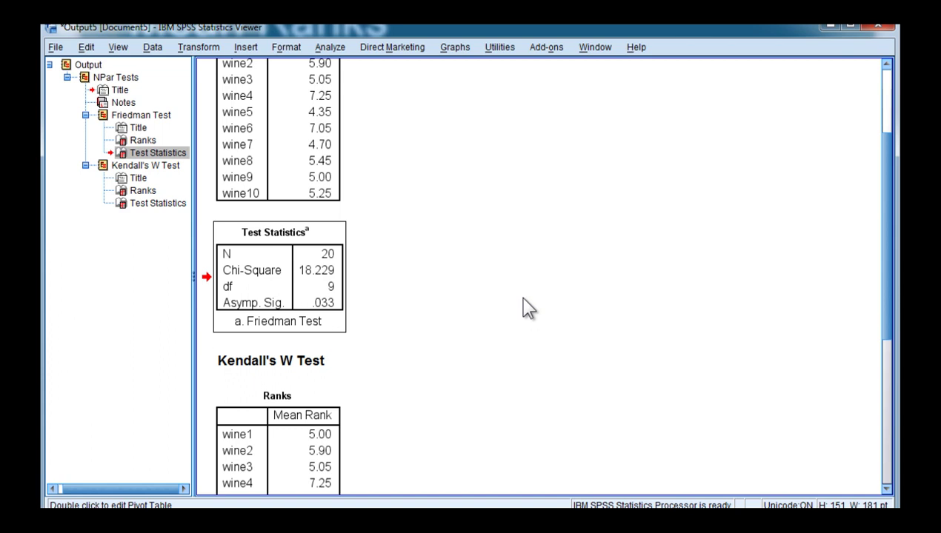
pyautogui.scroll(3, 523, 306)
pyautogui.scroll(-2, 427, 260)
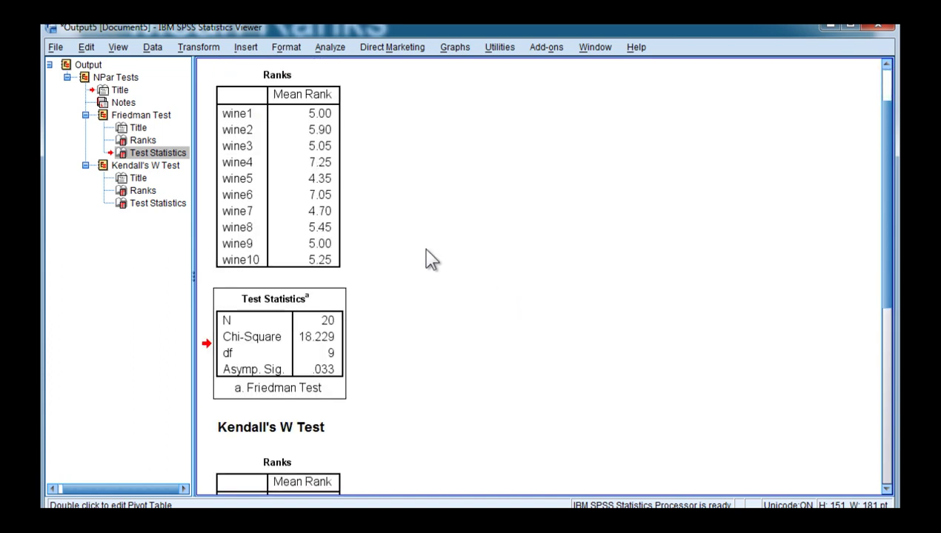
pyautogui.scroll(-2, 428, 259)
pyautogui.scroll(-2, 428, 259)
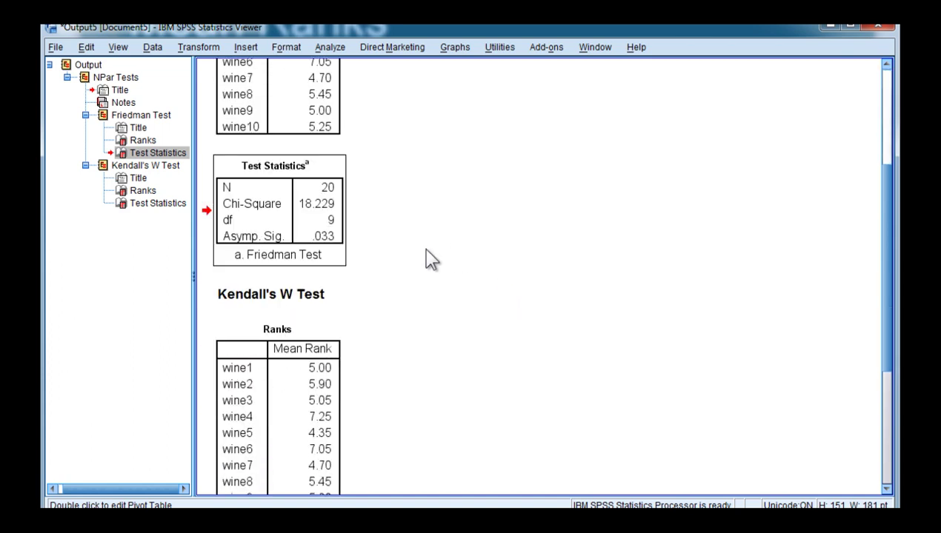
pyautogui.scroll(-4, 428, 260)
pyautogui.scroll(8, 427, 260)
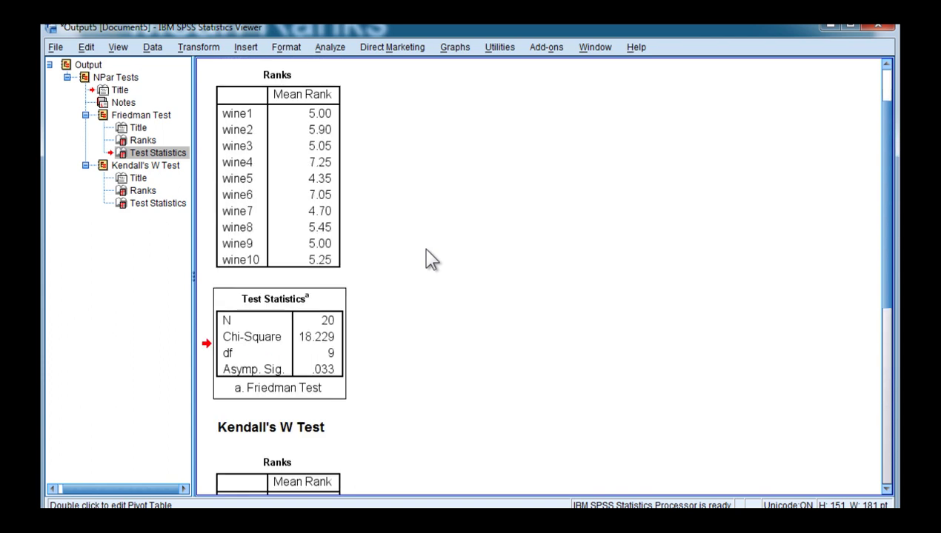
pyautogui.scroll(-6, 432, 260)
# Select the Kendall's W Test Statistics table in the output
pyautogui.scroll(-5, 432, 260)
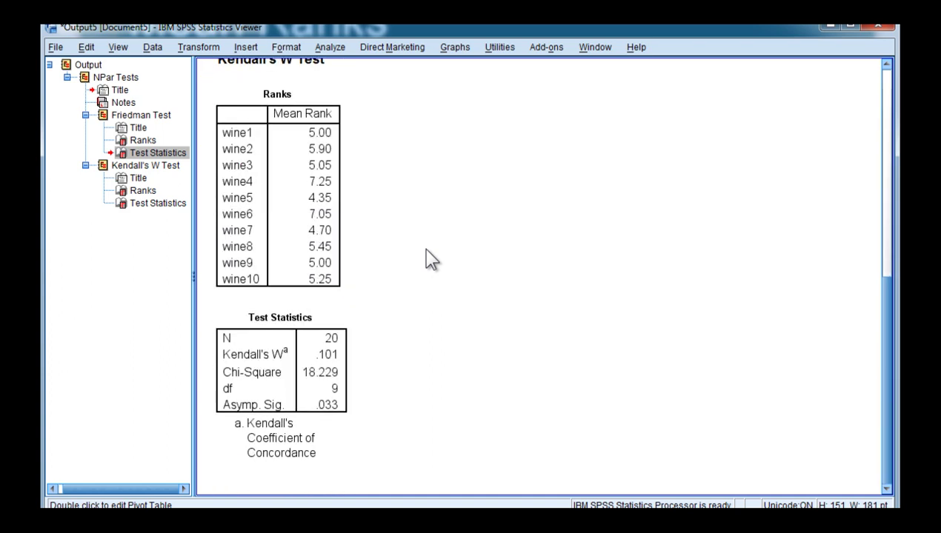
pyautogui.click(345, 368)
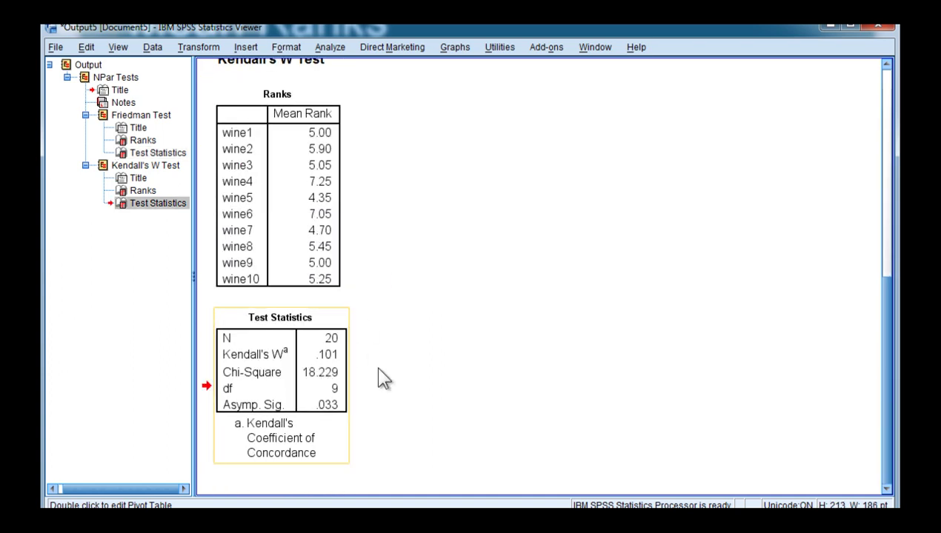
pyautogui.scroll(6, 459, 378)
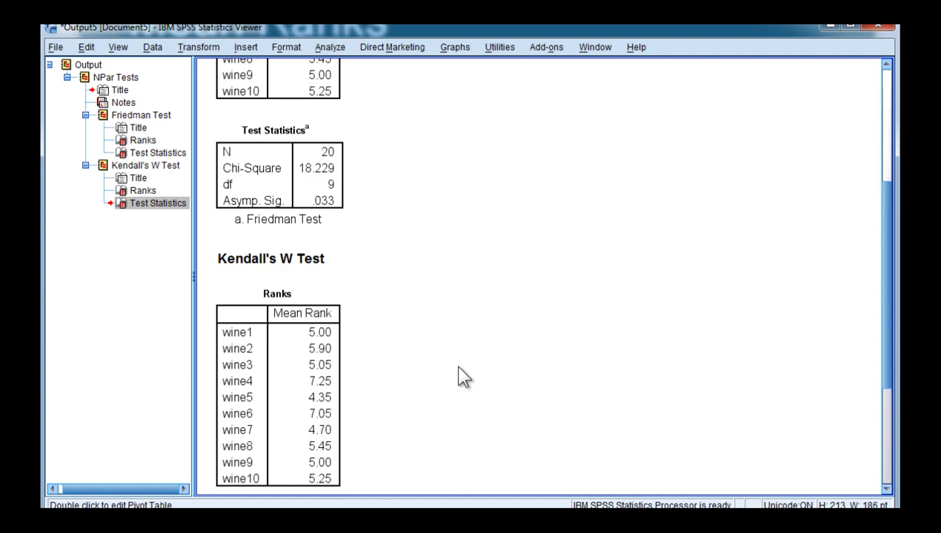
pyautogui.scroll(4, 459, 377)
pyautogui.scroll(-6, 459, 378)
pyautogui.scroll(-4, 459, 378)
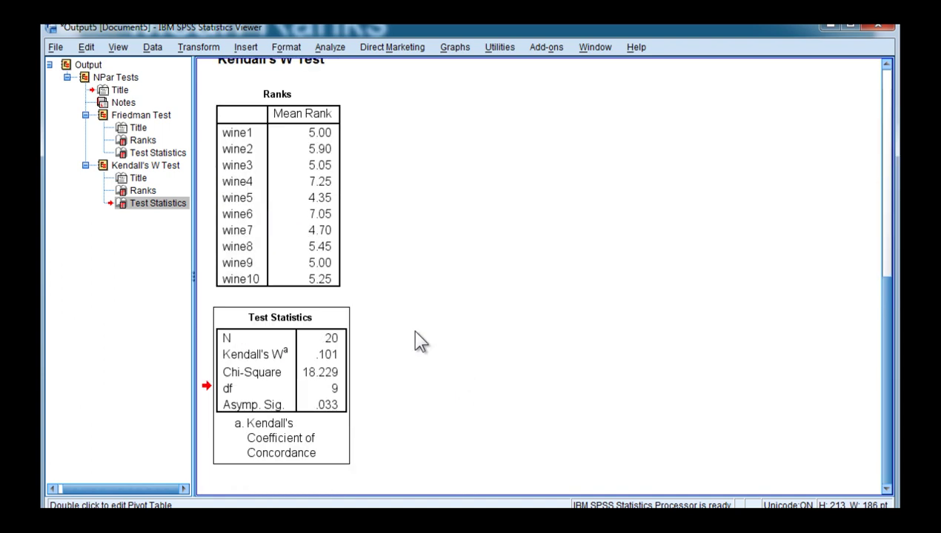
# Rerun the K Related Samples test with Friedman unchecked, keeping only Kendall's W
pyautogui.click(326, 47)
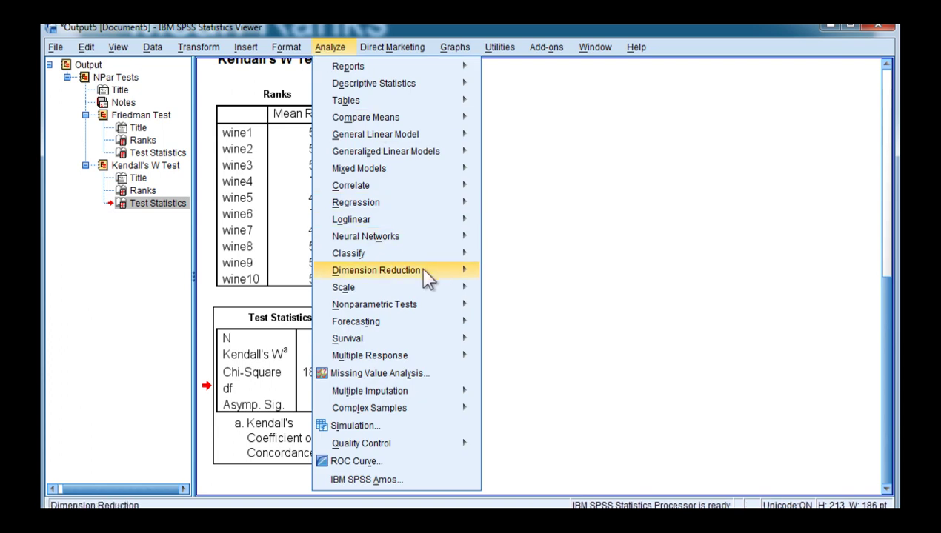
pyautogui.moveTo(374, 305)
pyautogui.moveTo(531, 362)
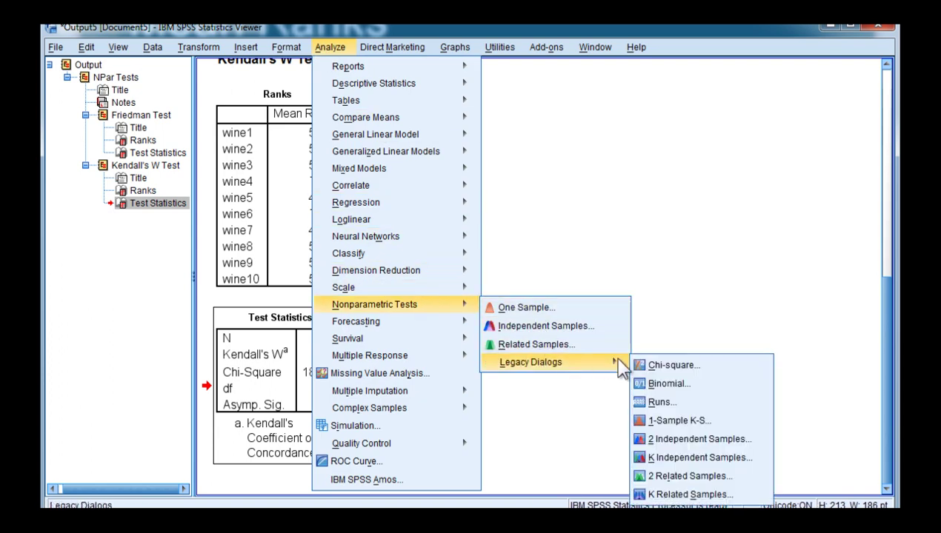
pyautogui.click(672, 496)
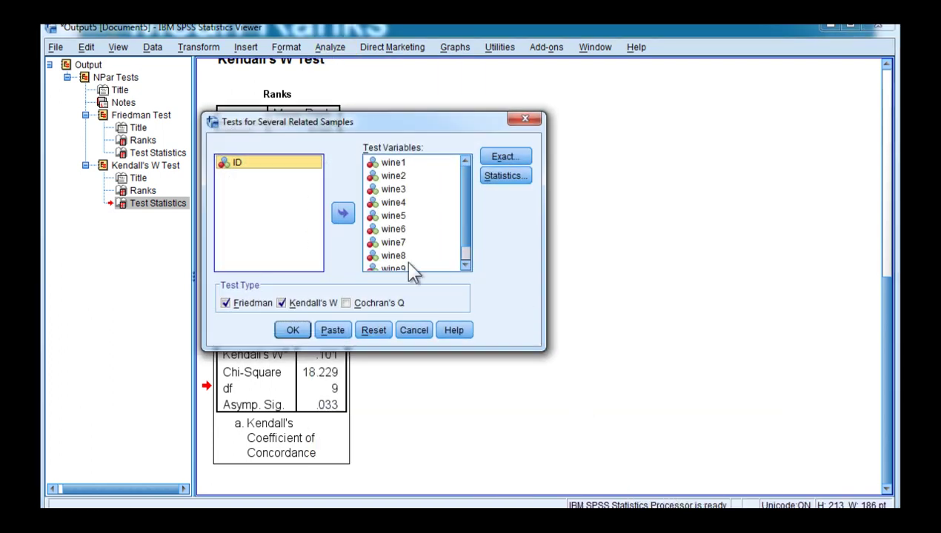
pyautogui.click(249, 304)
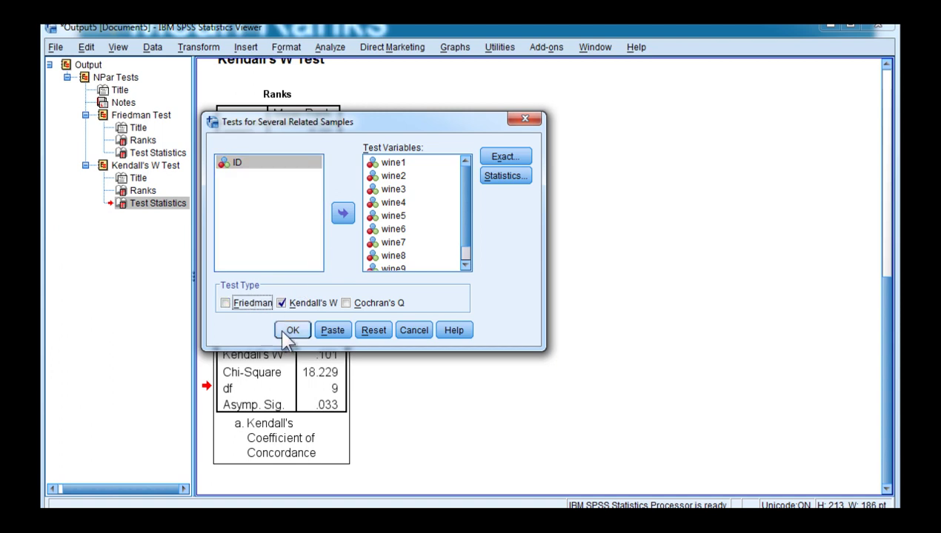
pyautogui.click(291, 330)
pyautogui.scroll(-1, 511, 322)
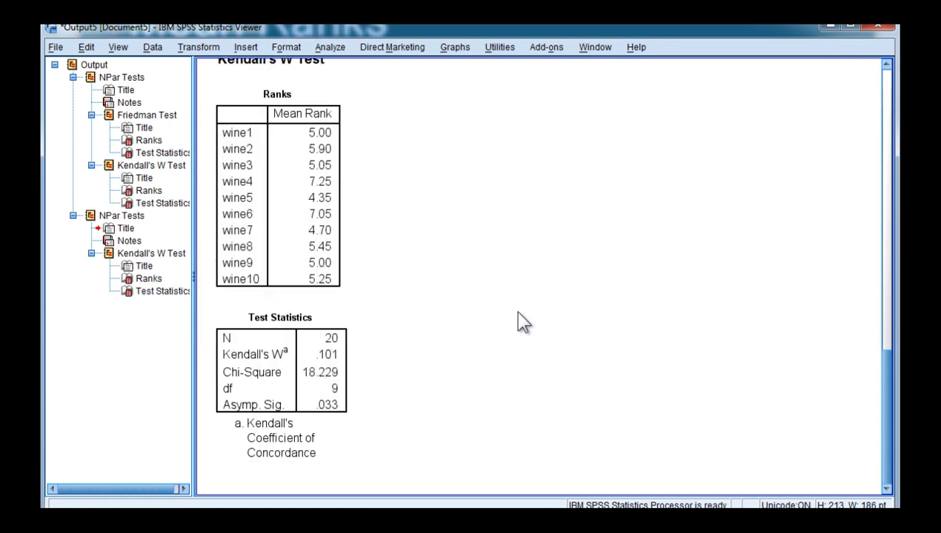
pyautogui.click(342, 392)
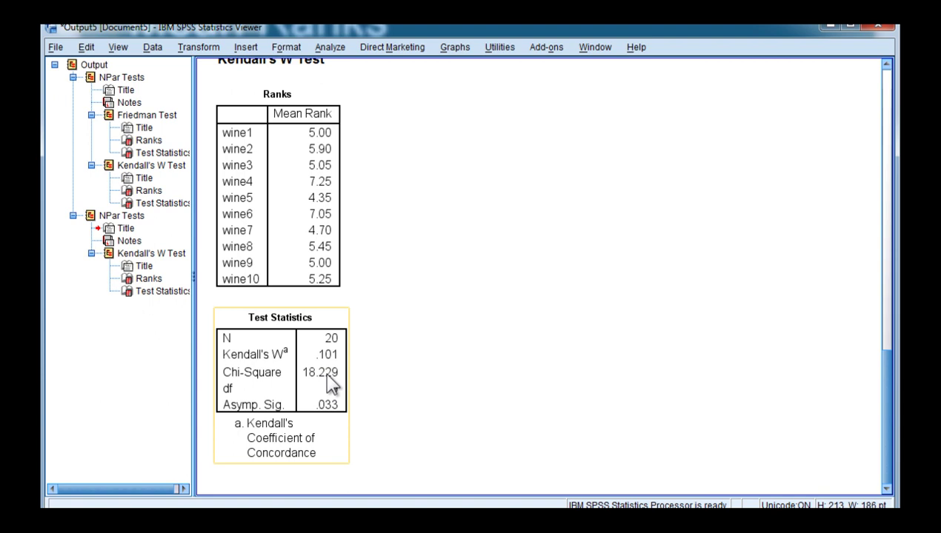
pyautogui.scroll(-3, 331, 389)
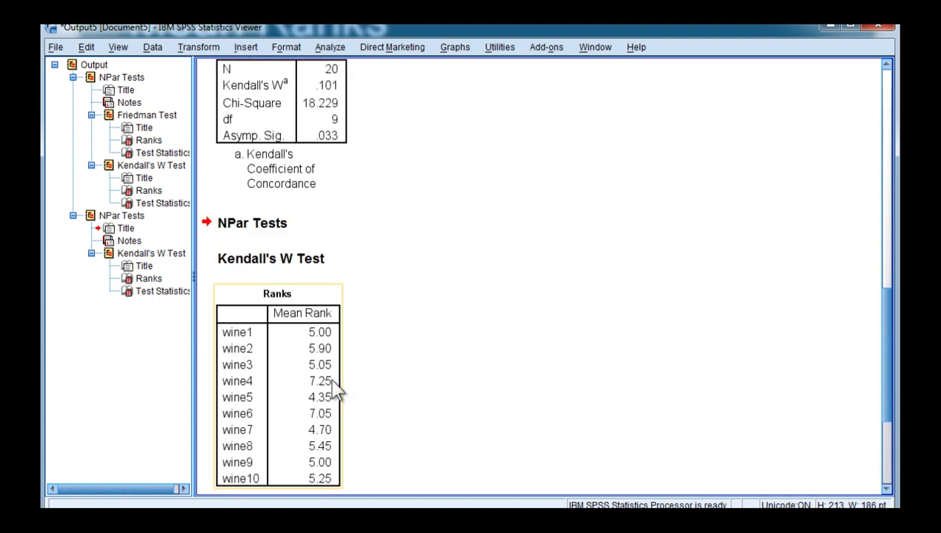
pyautogui.scroll(2, 333, 389)
pyautogui.scroll(3, 334, 389)
pyautogui.scroll(2, 334, 391)
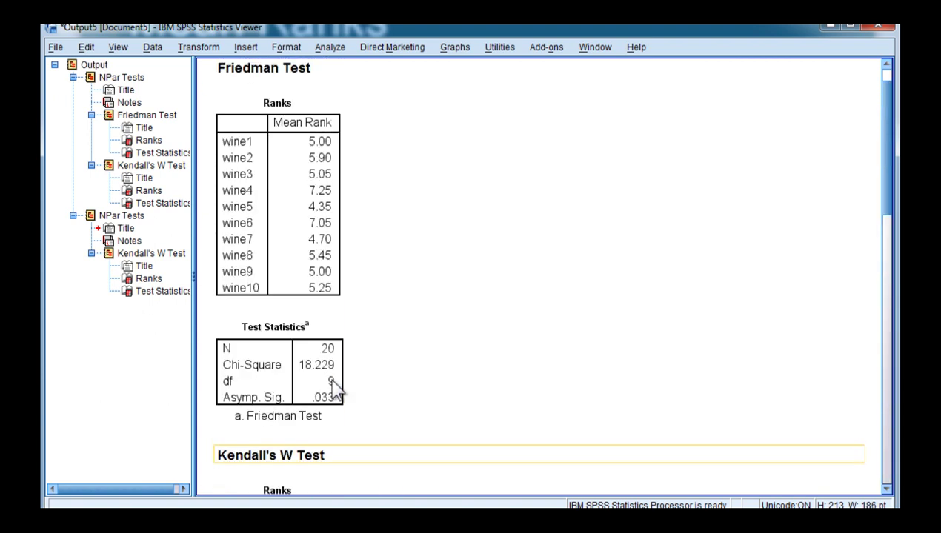
pyautogui.scroll(1, 332, 384)
pyautogui.scroll(-1, 335, 387)
pyautogui.click(322, 346)
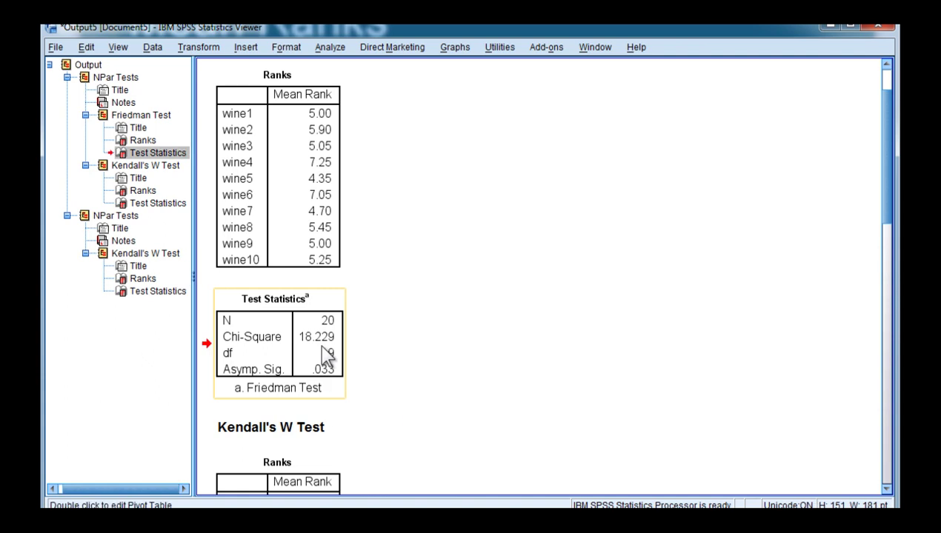
pyautogui.scroll(-2, 400, 348)
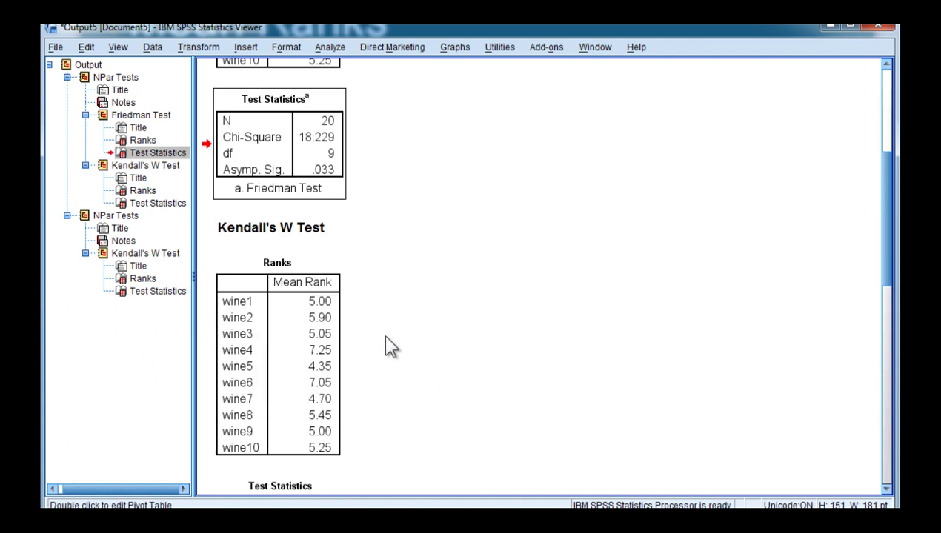
pyautogui.scroll(-4, 382, 334)
pyautogui.scroll(-4, 383, 333)
pyautogui.click(280, 375)
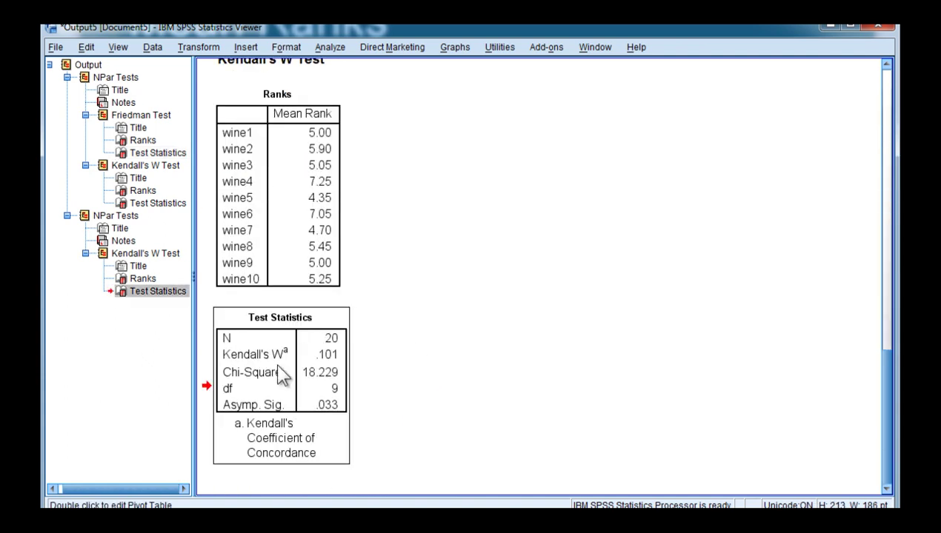